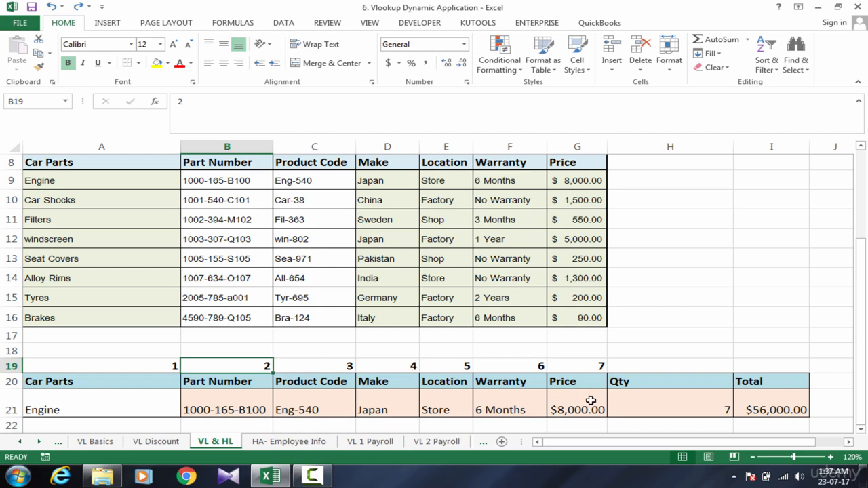
Clear the Car Parts lookup value in cell A21.
left_click(647, 400)
left_click(748, 414)
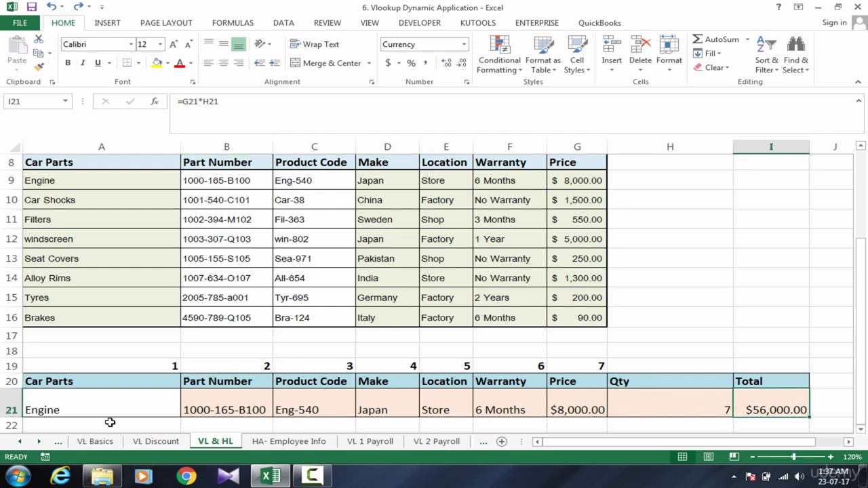
left_click(76, 400)
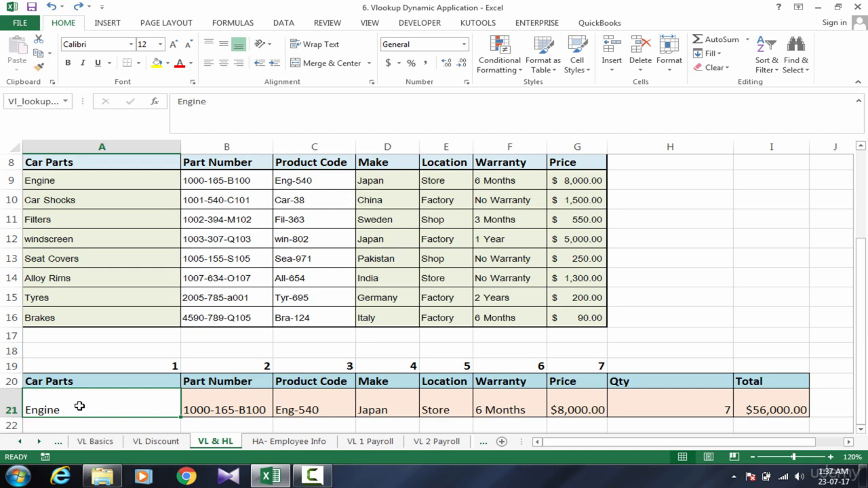
key("Delete")
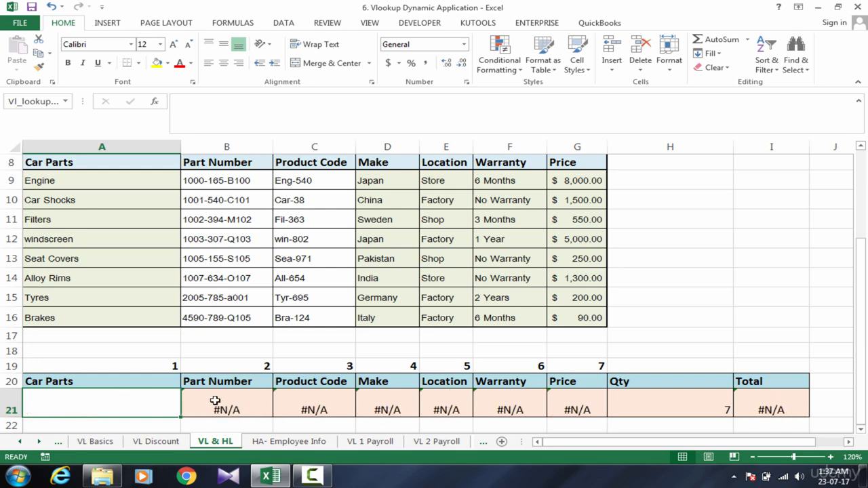
Examine the VLOOKUP formulas in row 21 from Part Number through Price with the lookup cell empty.
left_click(215, 400)
left_click(105, 405)
left_click(248, 407)
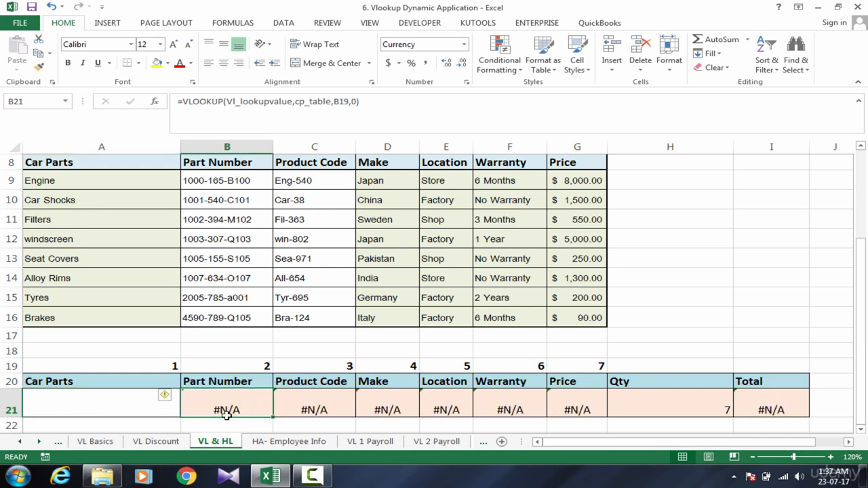
left_click(113, 409)
left_click(221, 408)
left_click(312, 411)
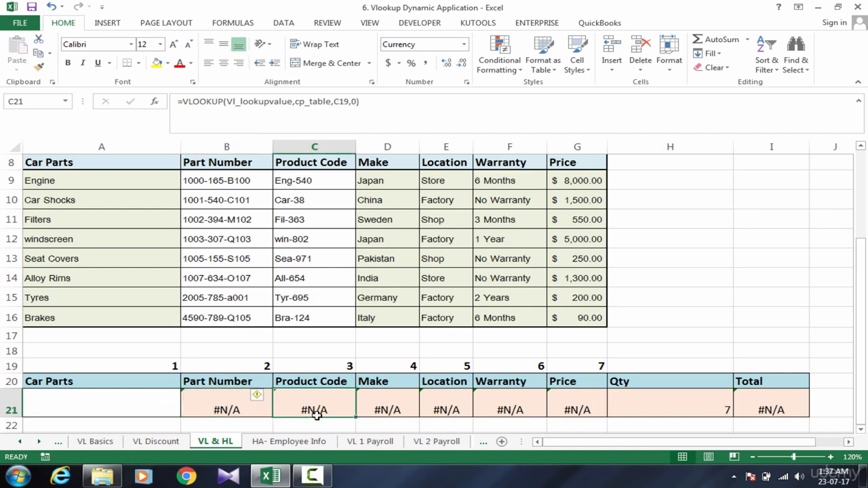
left_click(387, 413)
left_click(440, 412)
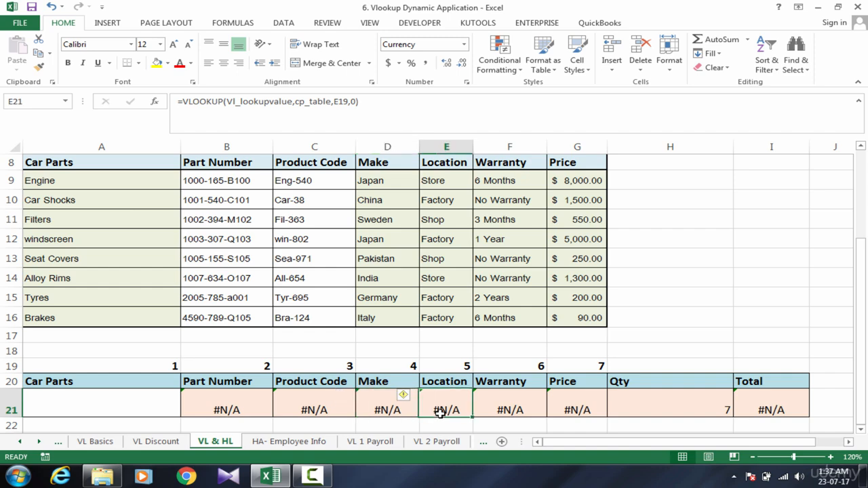
left_click(504, 410)
left_click(574, 410)
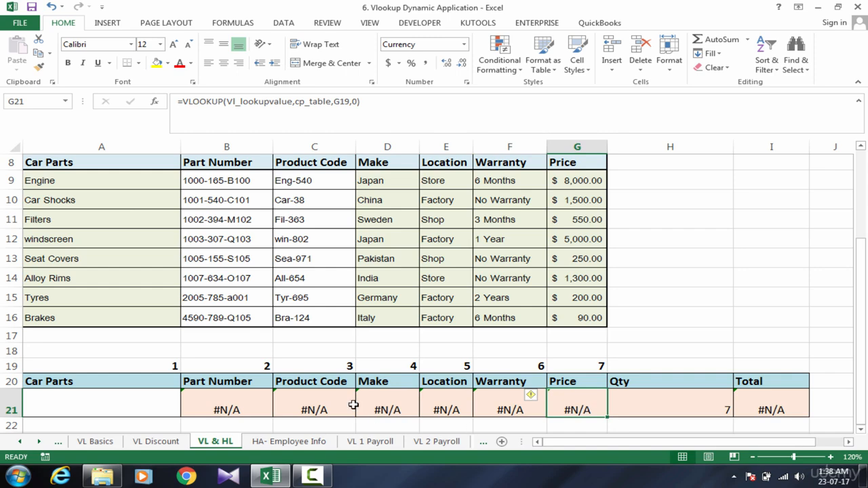
Compare the empty lookup cell A21 with the dependent results range B21:G21, including the Part Number and Product Code formulas.
left_click(111, 408)
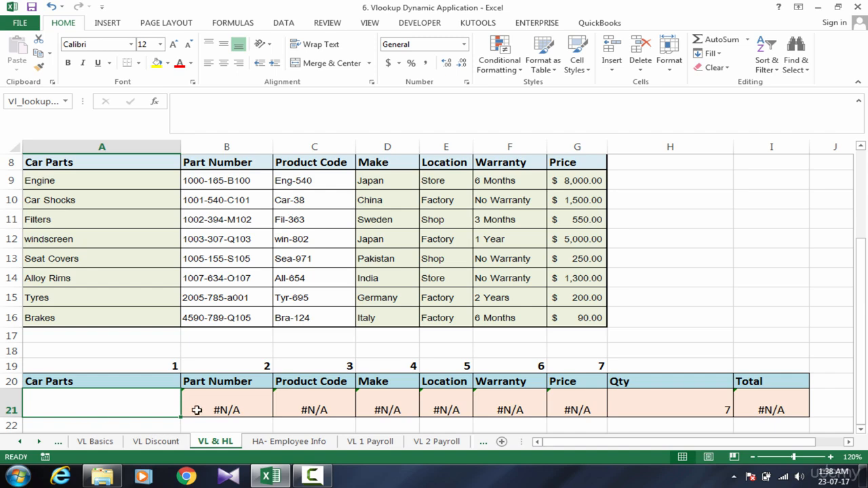
left_click_drag(213, 409, 568, 396)
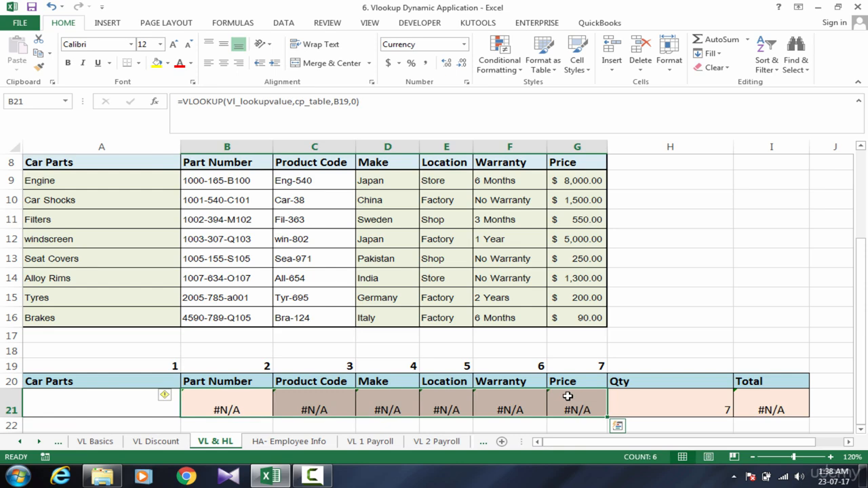
left_click(262, 409)
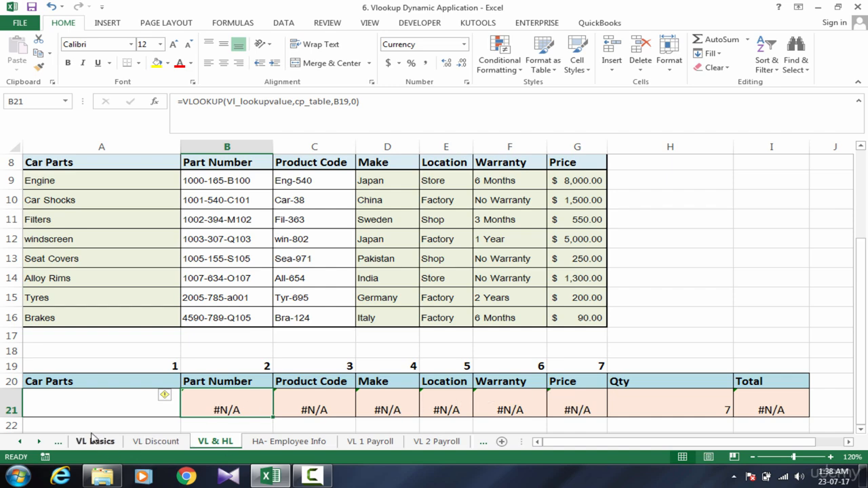
left_click(80, 412)
left_click_drag(252, 404, 596, 414)
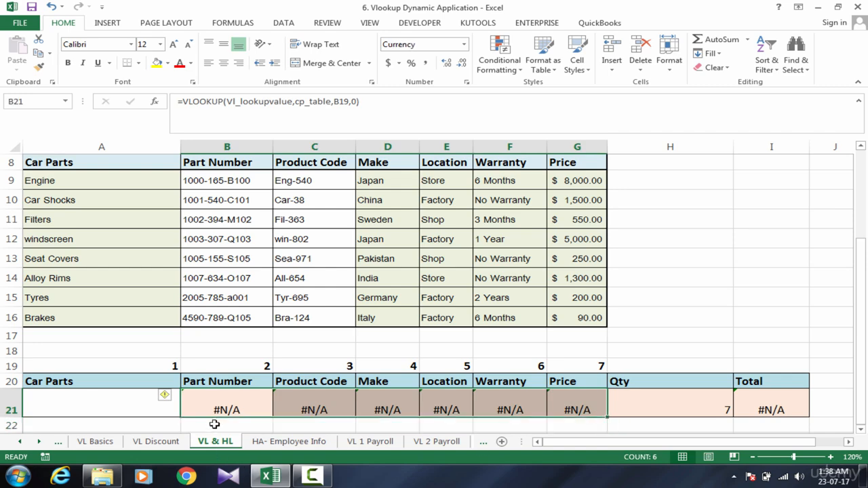
left_click(217, 408)
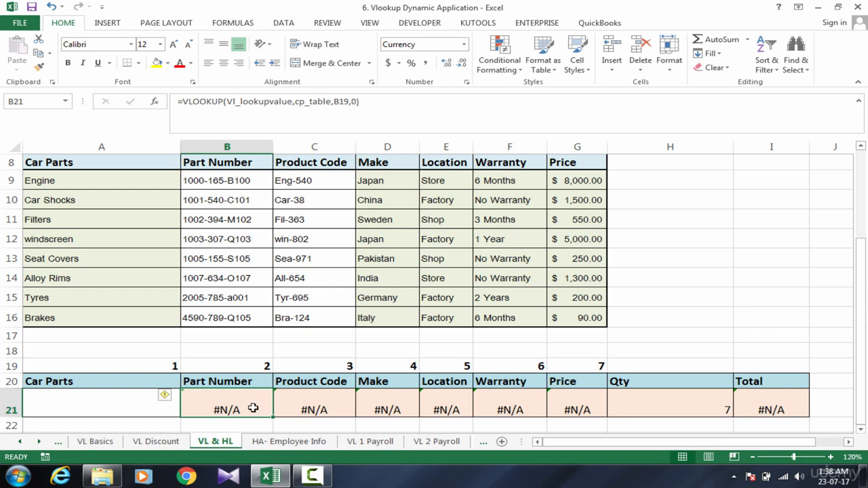
left_click(297, 407)
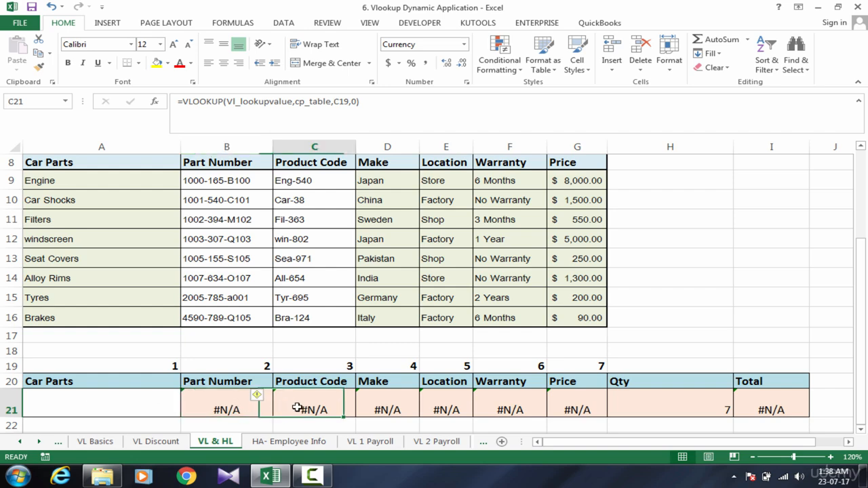
left_click(235, 409)
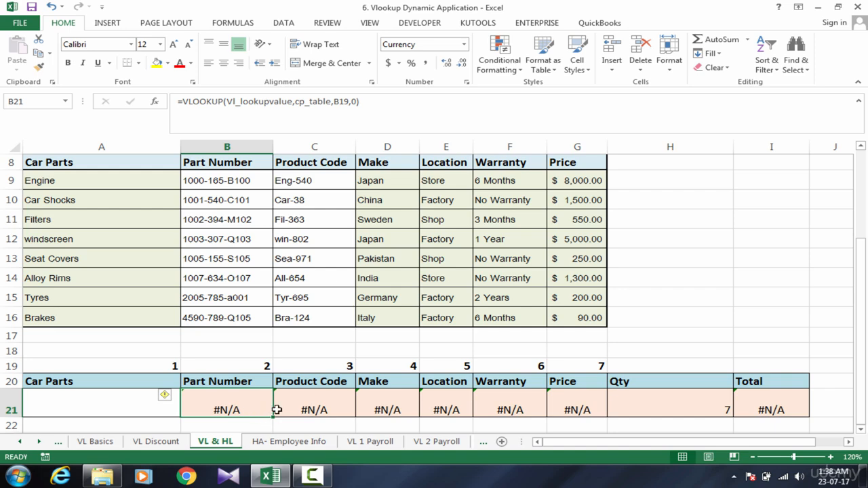
double_click(222, 399)
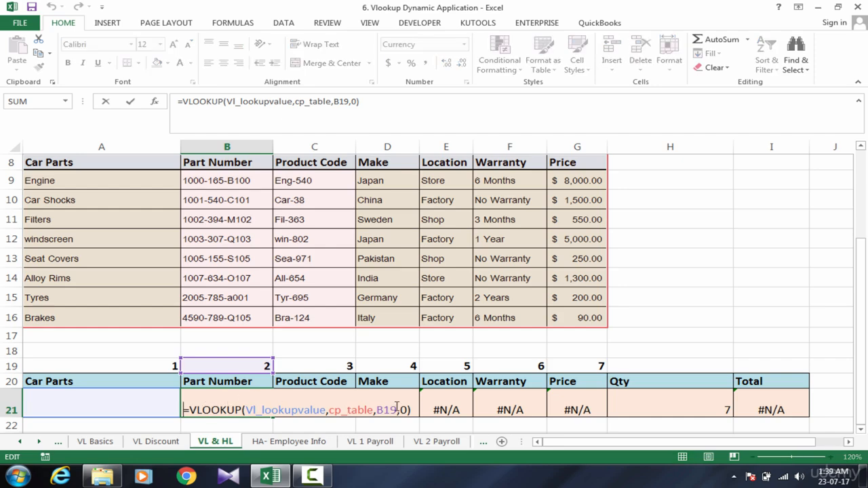
key("Tab")
left_click(250, 409)
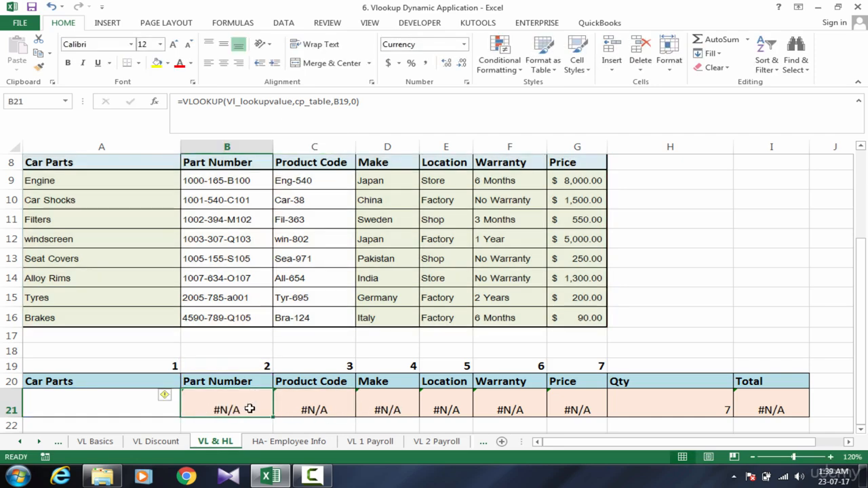
Insert the IFERROR function in front of VLOOKUP in the Part Number formula in B21.
double_click(250, 409)
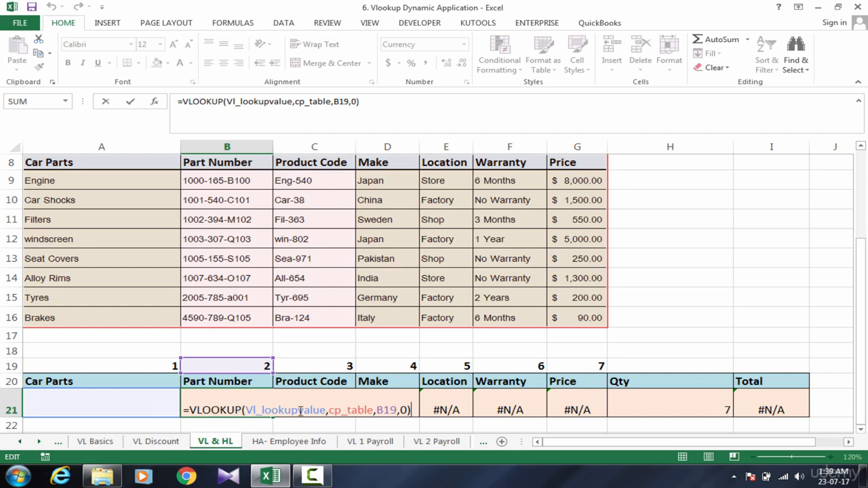
left_click(190, 410)
type("if")
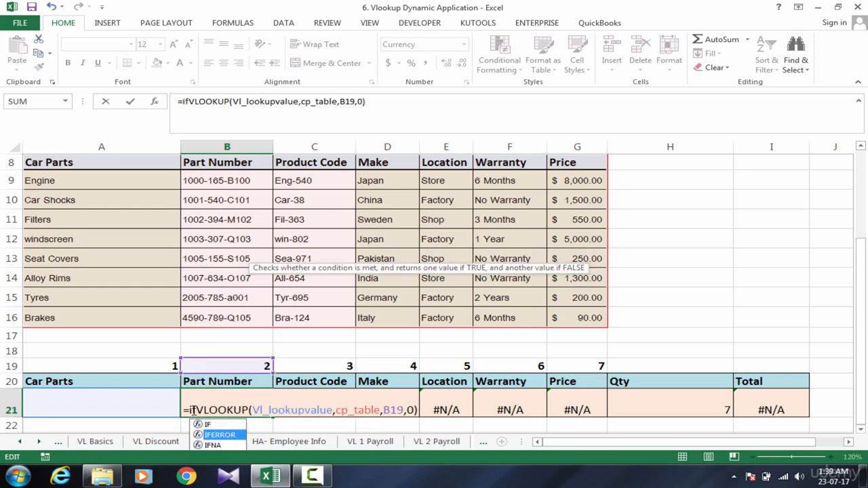
key("Down")
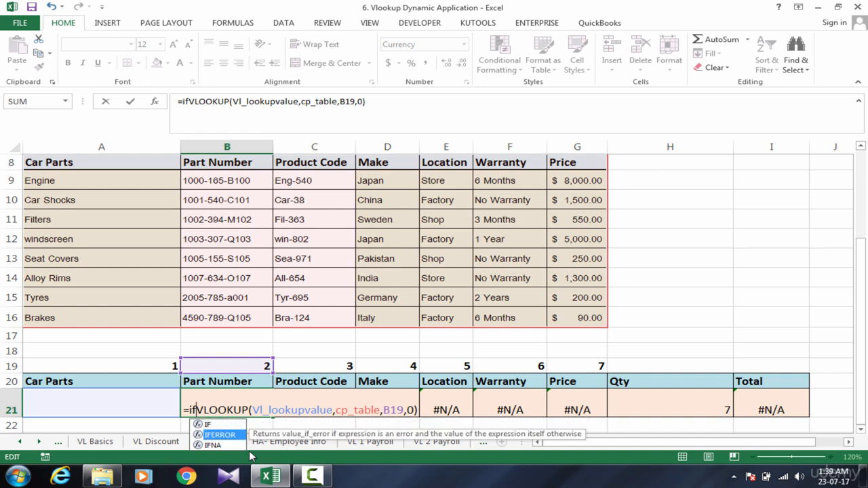
key("Tab")
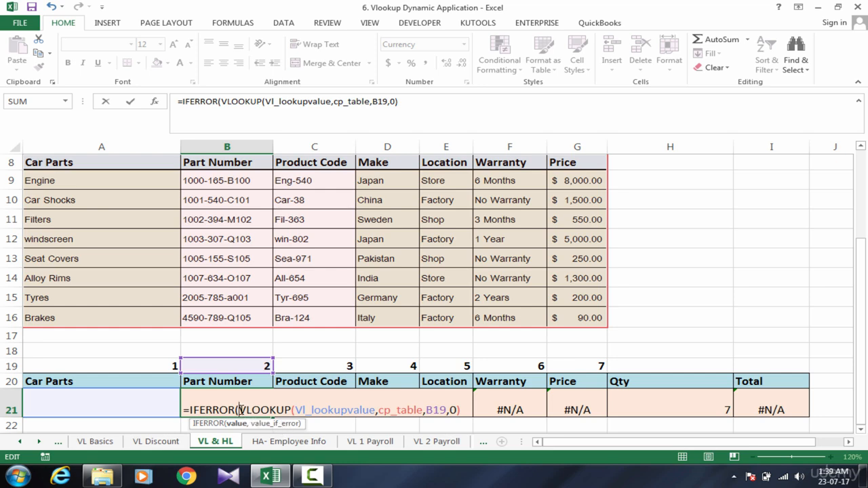
Add an empty string "" as the value_if_error argument in B21's formula and accept the closing-parenthesis correction.
left_click_drag(240, 410, 474, 409)
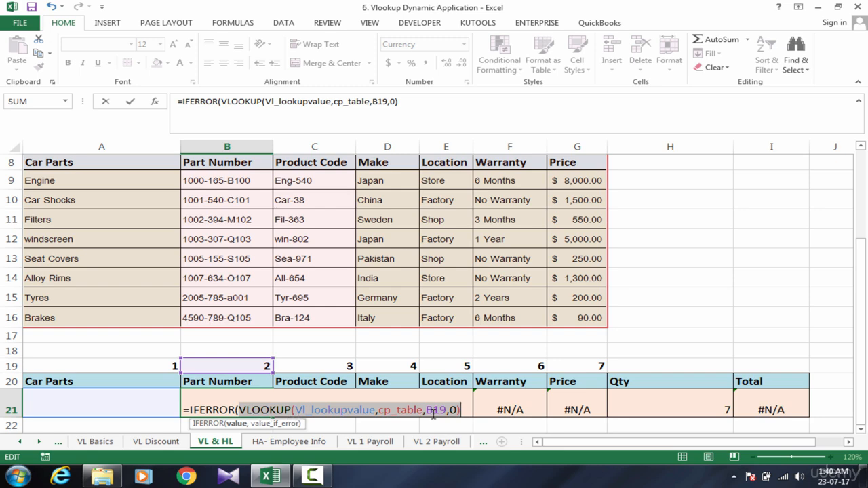
left_click(463, 410)
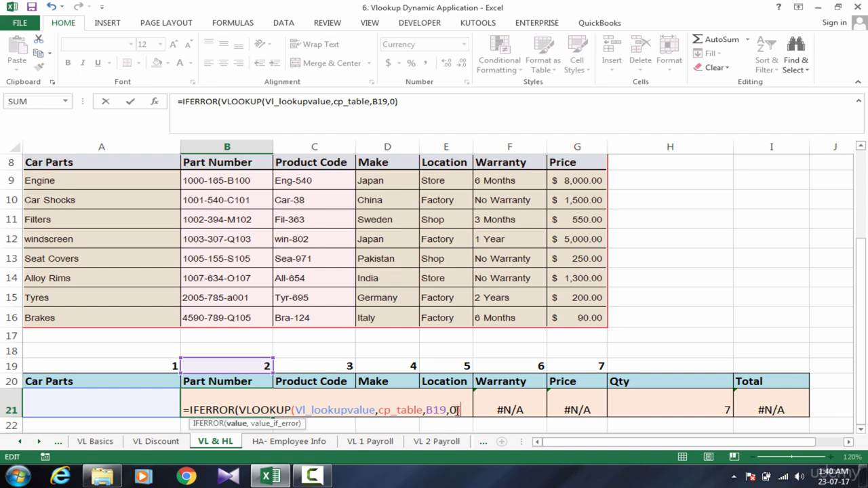
left_click_drag(466, 412, 241, 410)
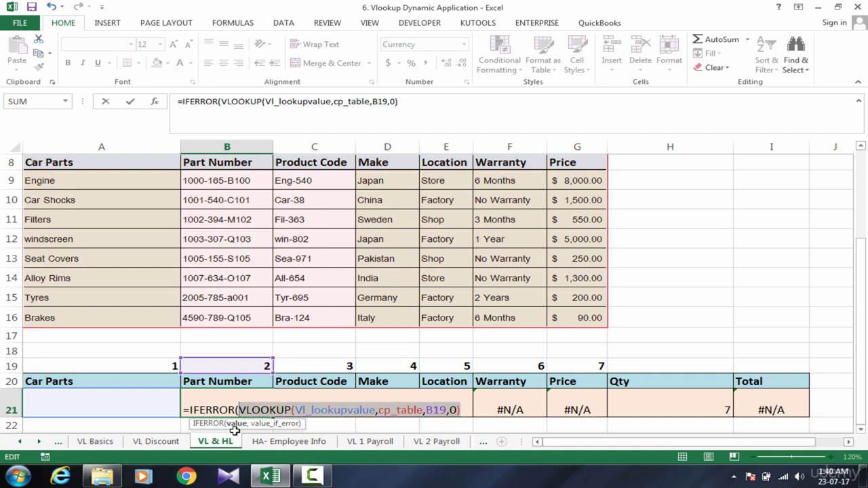
left_click(463, 409)
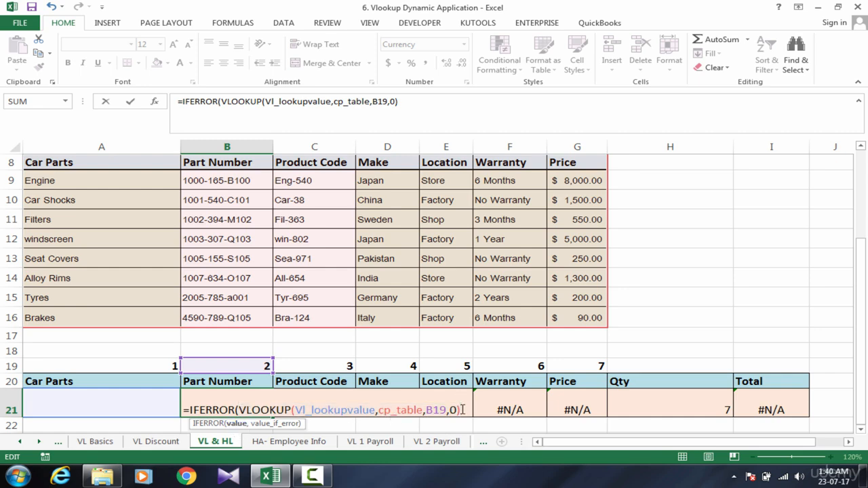
type(",")
type("\"")
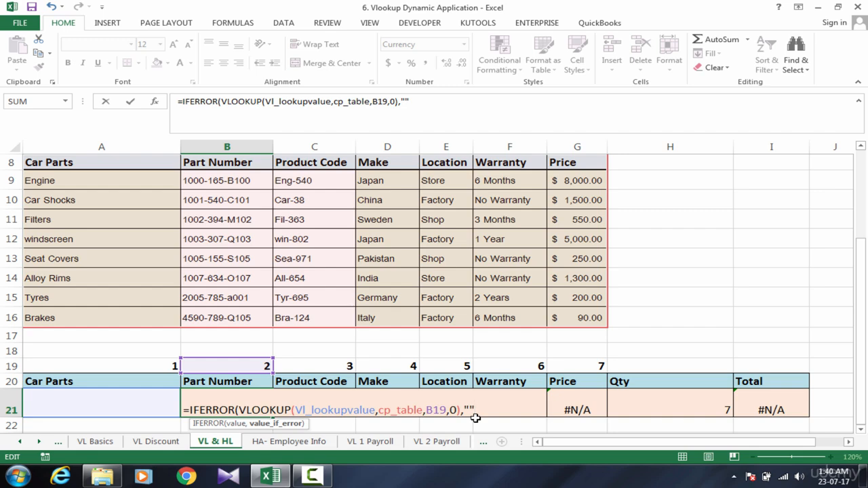
key("Return")
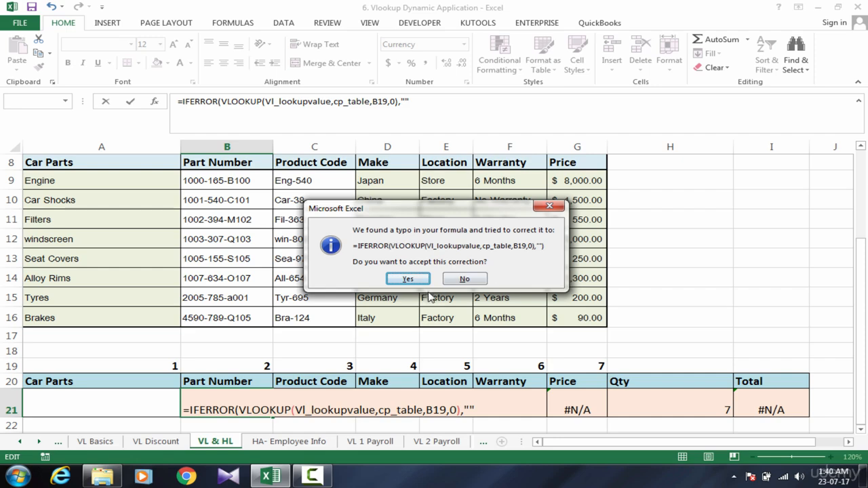
left_click(409, 281)
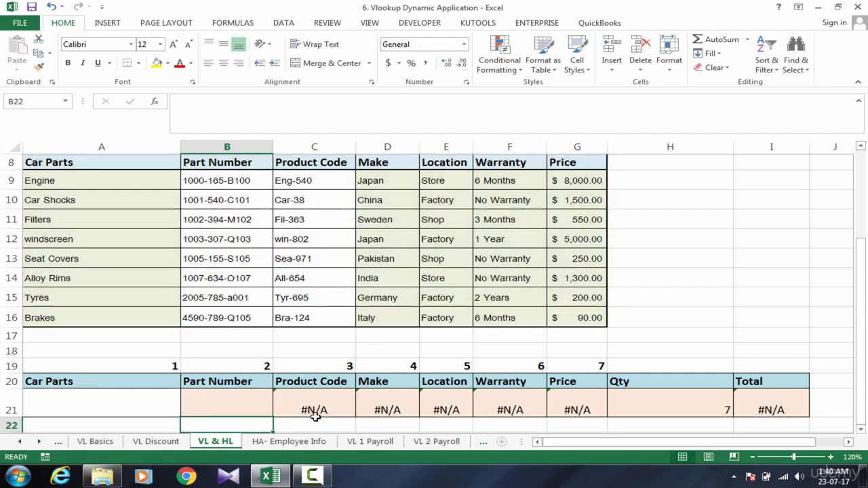
Fill the IFERROR formula from B21 across the result cells through Price in G21.
left_click(259, 401)
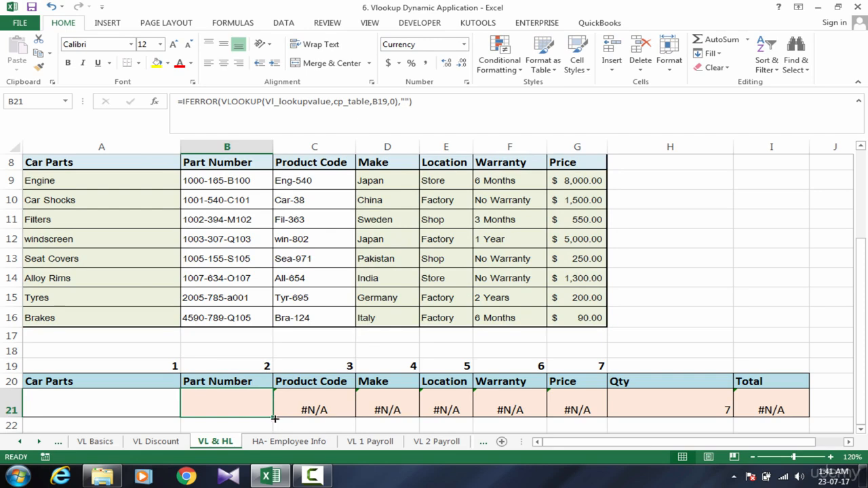
left_click_drag(274, 418, 608, 419)
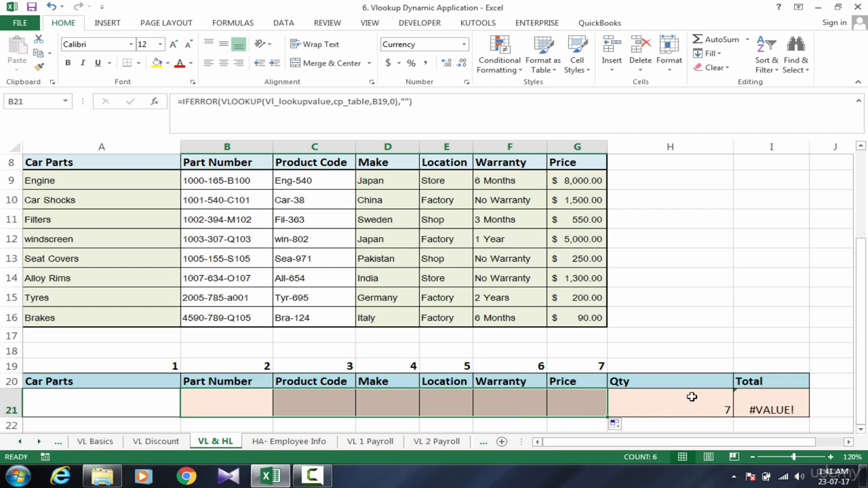
Examine the Total formula in I21 together with the Price and Qty cells it multiplies, magnified to 150%.
left_click(769, 411)
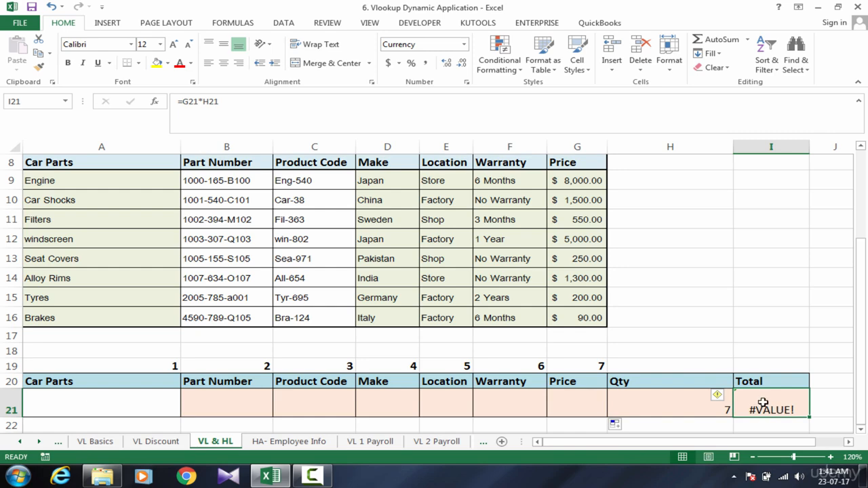
left_click(813, 331)
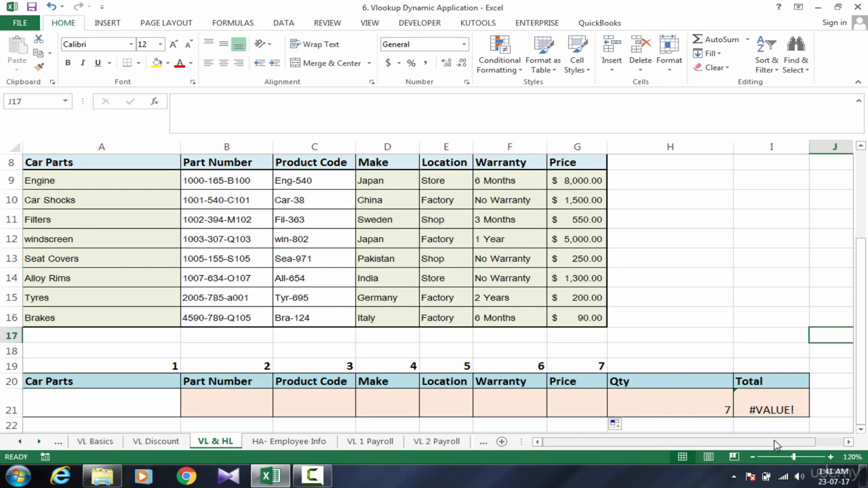
left_click(777, 410)
left_click(720, 411)
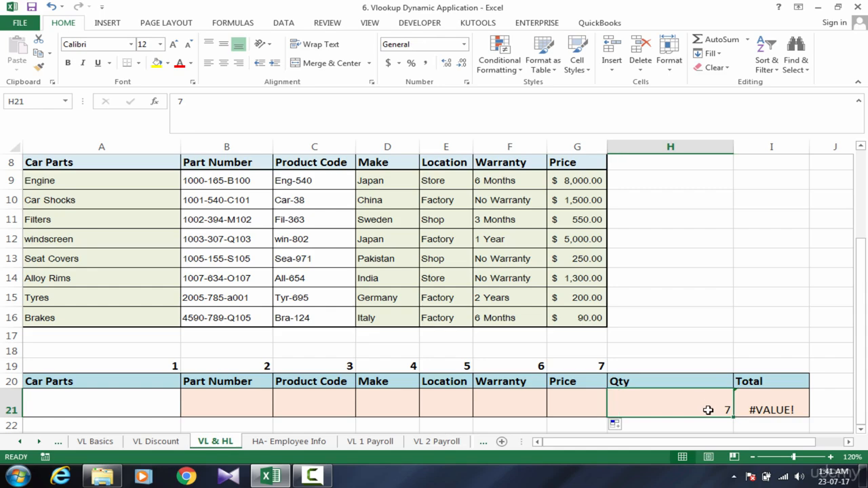
left_click(595, 406)
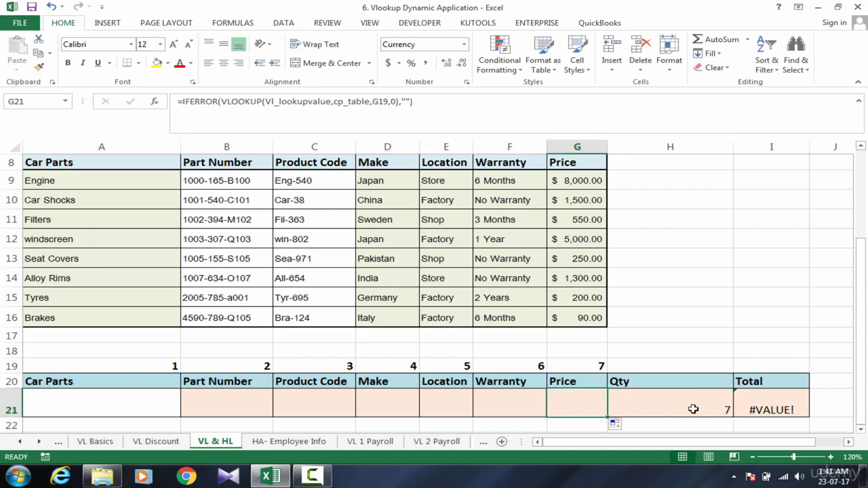
left_click(774, 412)
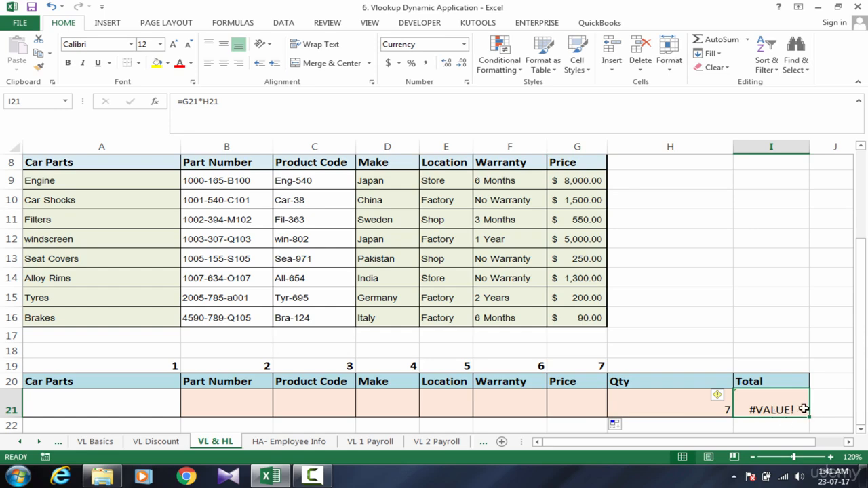
left_click(830, 457)
left_click(830, 457)
Insert the IFERROR function in front of G21*H21 in the Total formula in I21.
left_click(830, 457)
left_click(830, 457)
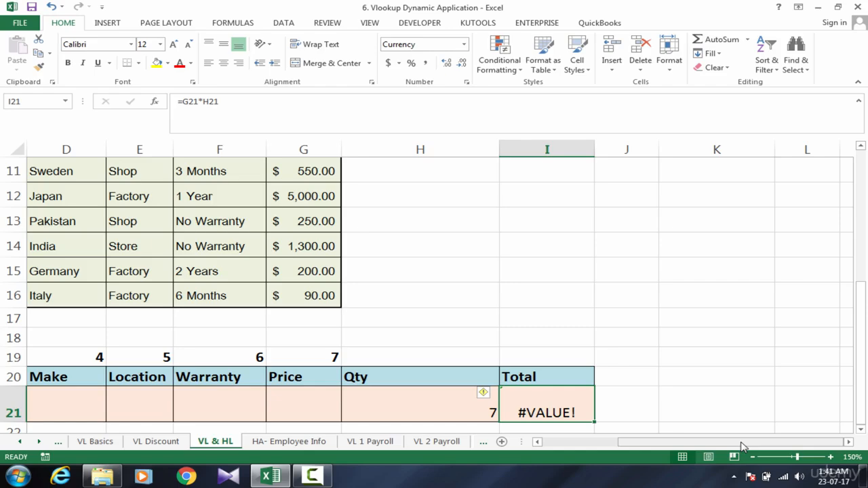
left_click(830, 458)
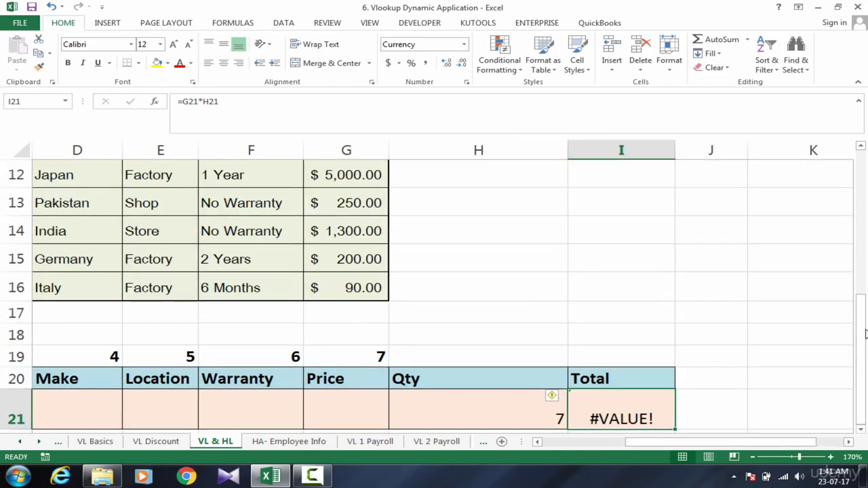
left_click(683, 411)
key("Down")
key("Down")
key("Down")
left_click(606, 324)
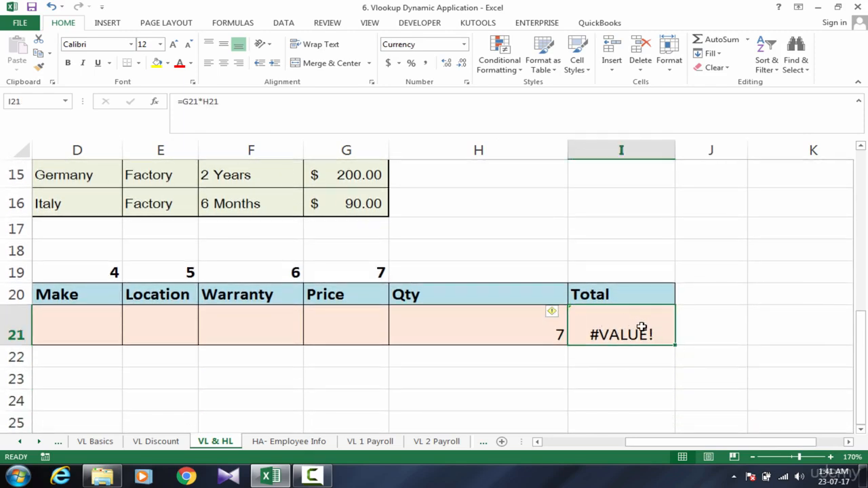
double_click(628, 324)
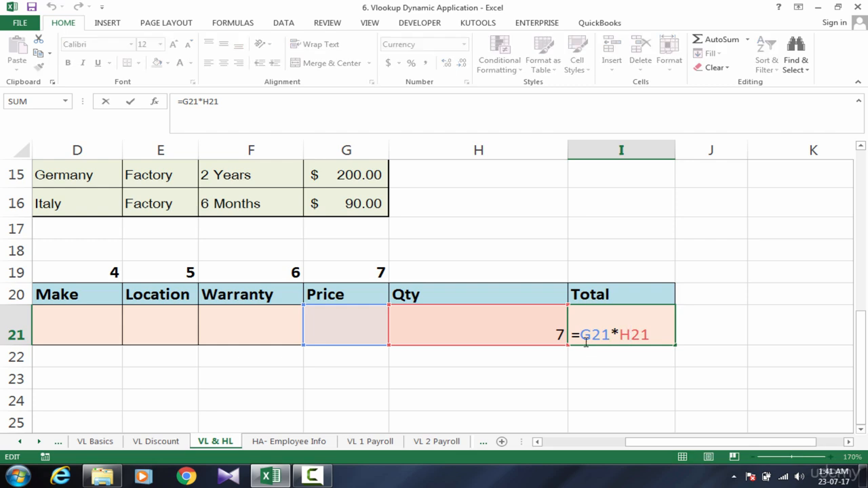
left_click_drag(580, 335, 644, 329)
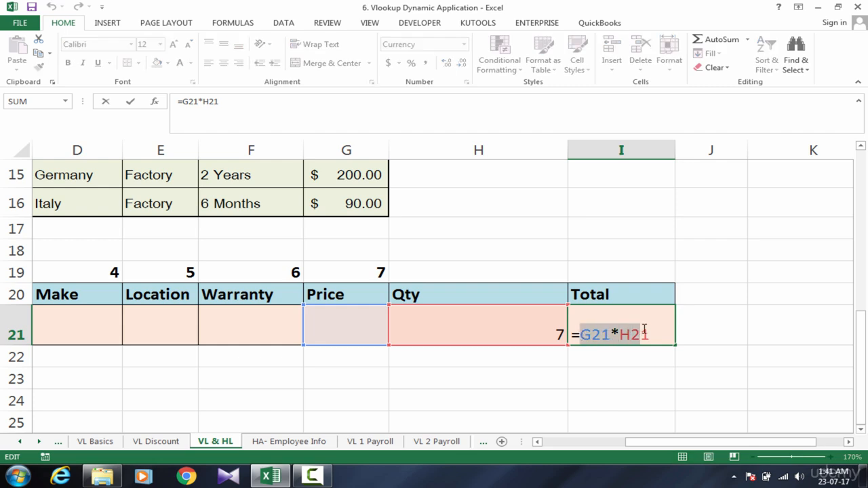
left_click(581, 334)
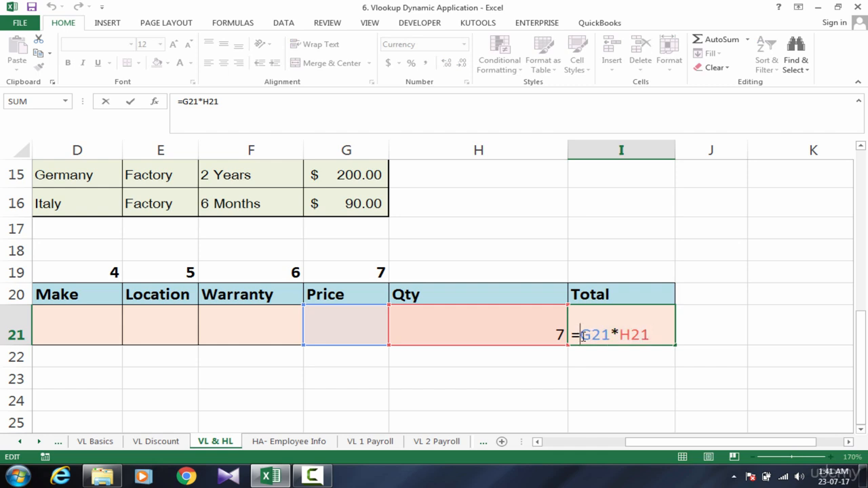
type("if")
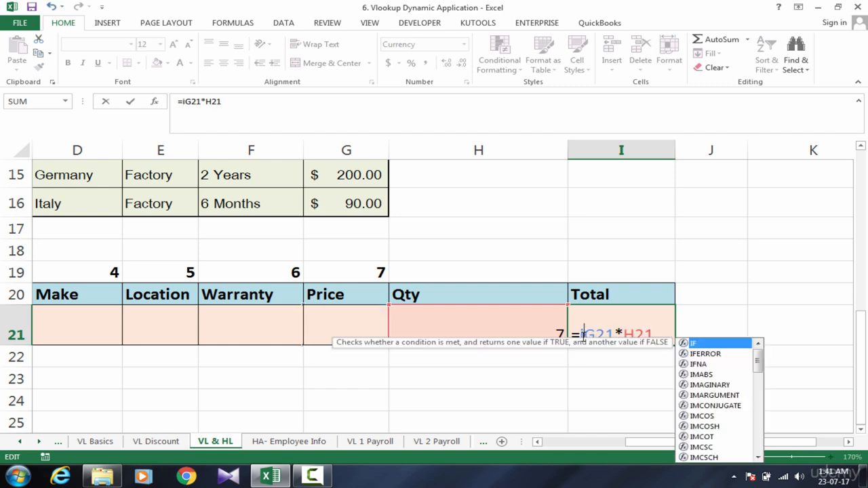
key("Down")
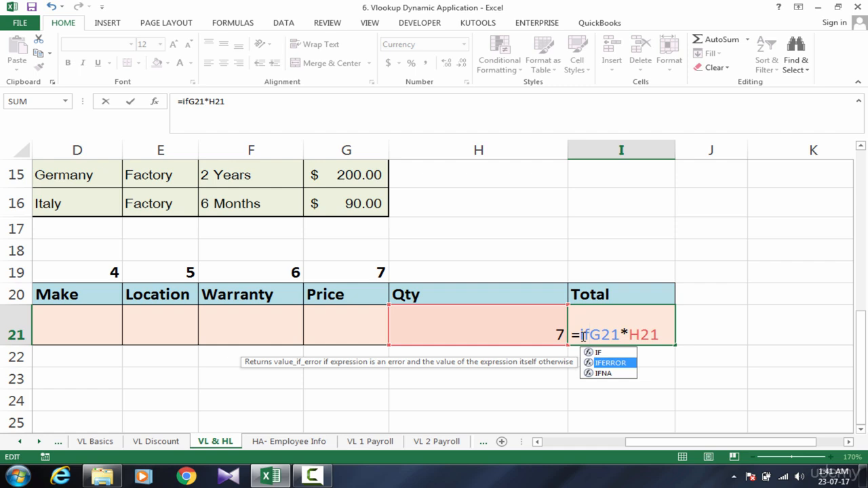
key("Tab")
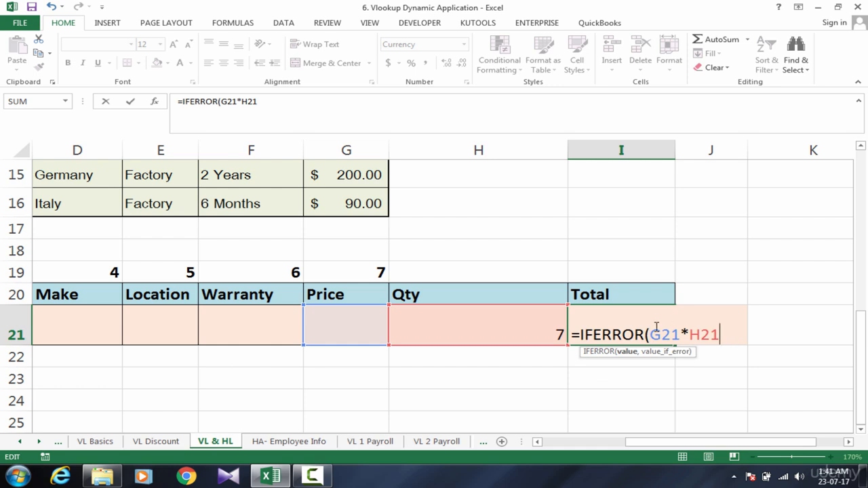
Add "-" as the value_if_error argument in I21's Total formula and commit it.
left_click_drag(719, 336, 659, 336)
left_click(736, 335)
type(",\"-")
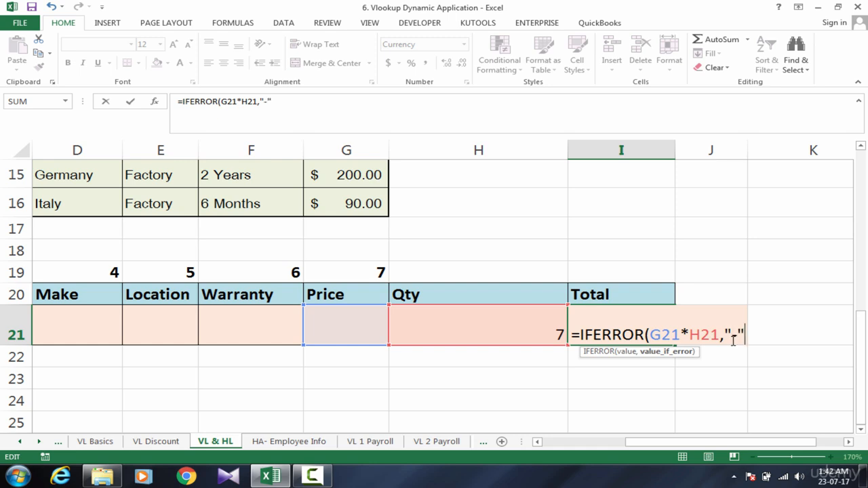
key("Return")
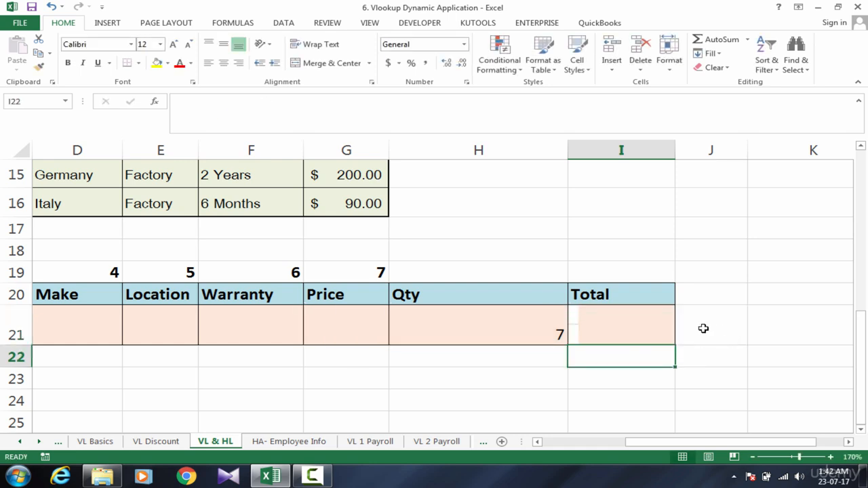
left_click(655, 320)
Clear the quantity from the Qty cell H21.
left_click(532, 332)
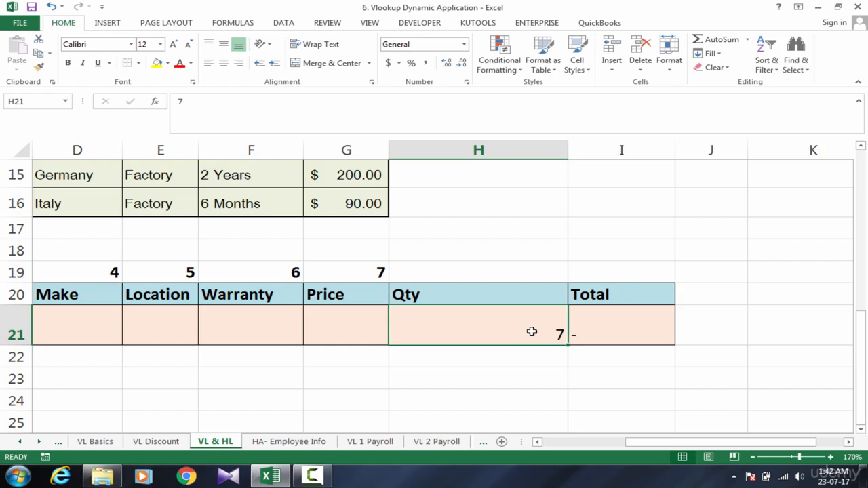
key("Left")
key("Right")
key("Right")
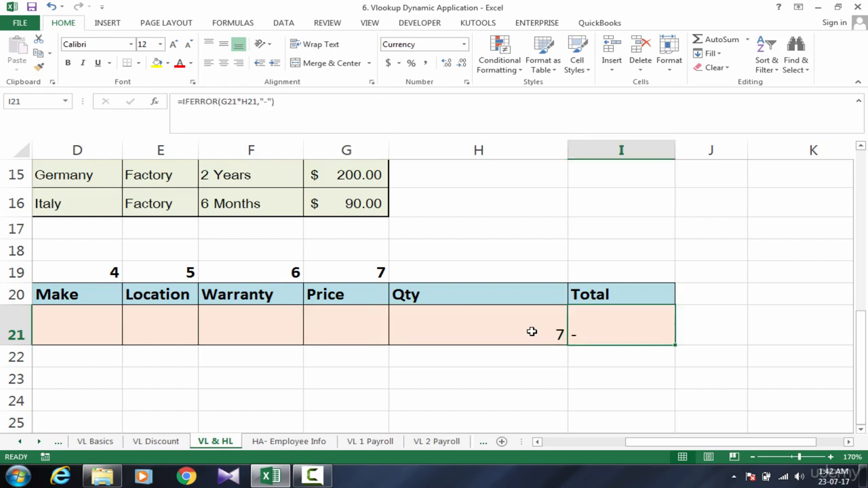
key("Left")
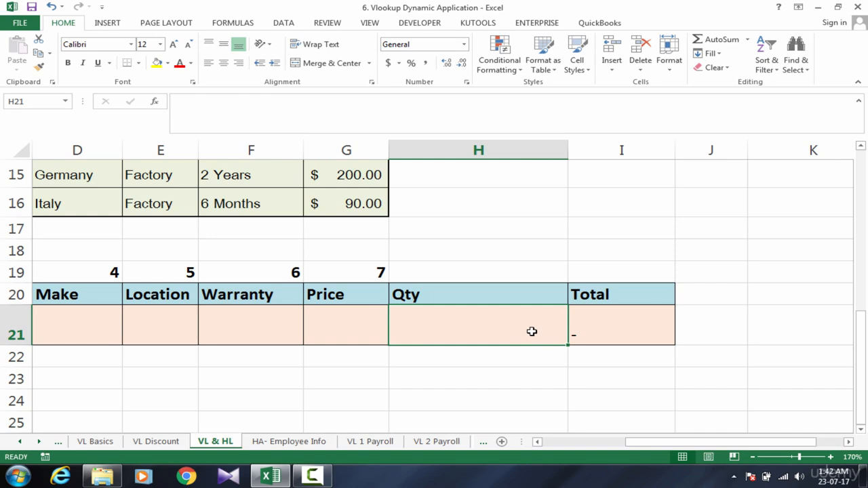
Test the lookup row by entering Brakes in the Car Parts cell A21, and clear the entry again.
key("Left")
key("Left")
key("Left")
key("Left")
key("Left")
key("Left")
key("Left")
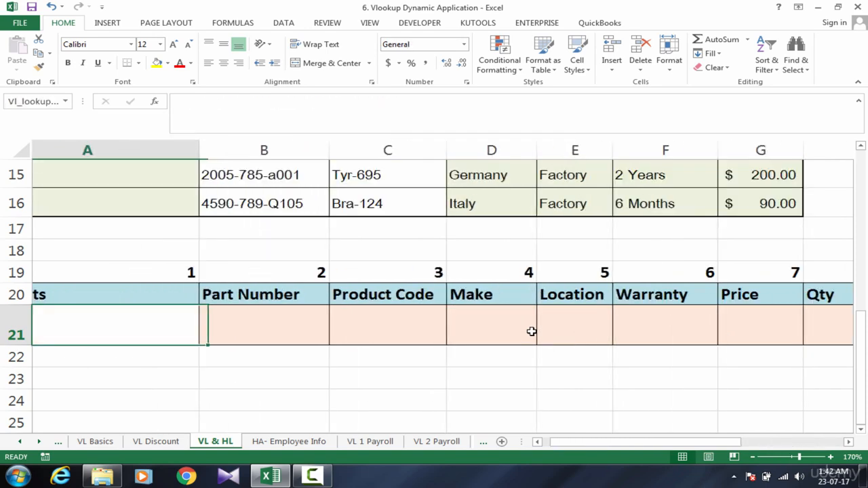
type("Braked")
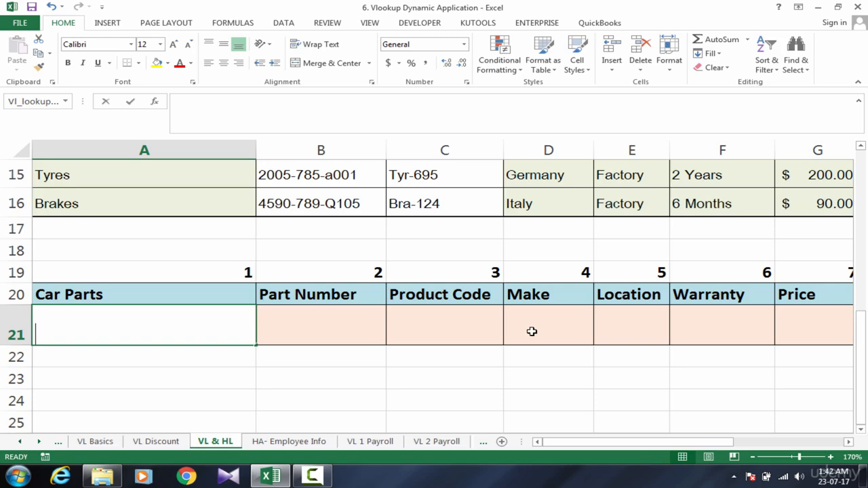
key("BackSpace")
type("s")
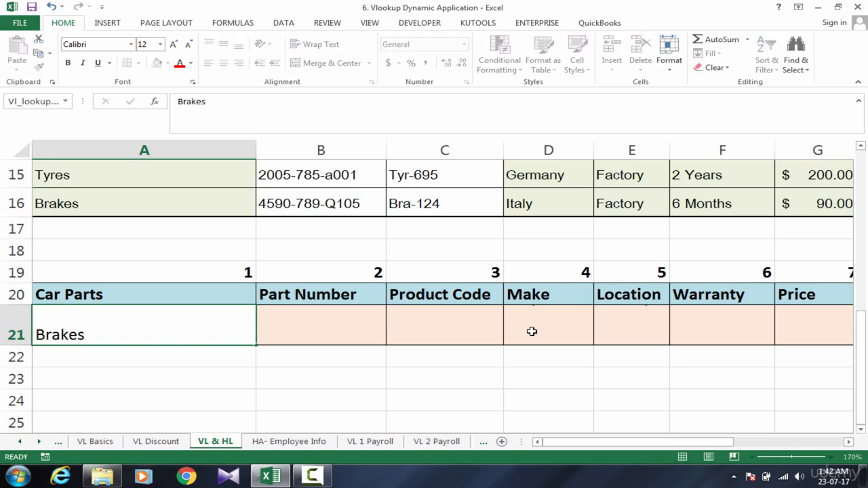
key("Return")
key("Up")
key("Right")
key("Left")
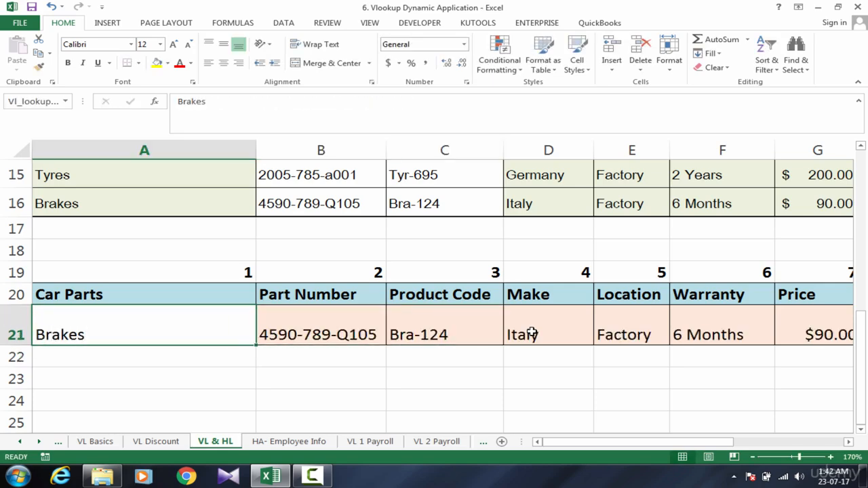
key("Delete")
Examine the Alt+D+L Data Validation note at the top of the sheet and the car parts table below it.
left_click_drag(367, 333, 620, 387)
left_click(477, 253)
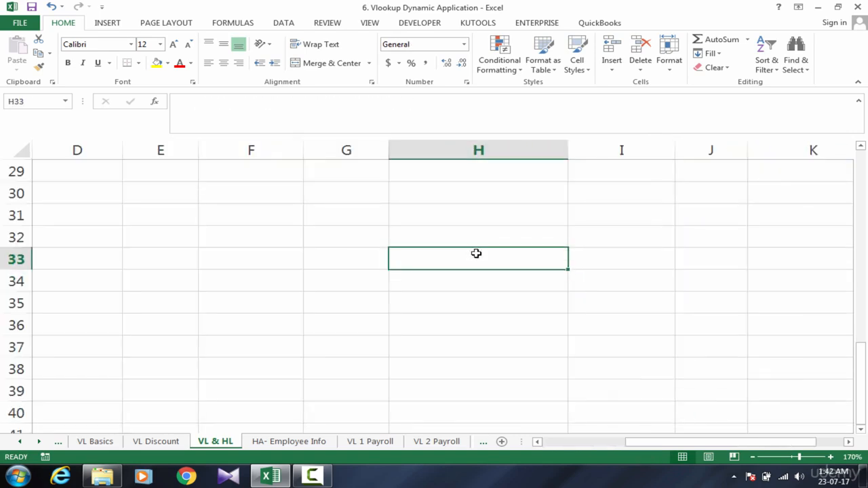
key("ctrl+Up")
key("ctrl+Up")
key("ctrl+Up")
key("Down")
key("Right")
key("Right")
key("Right")
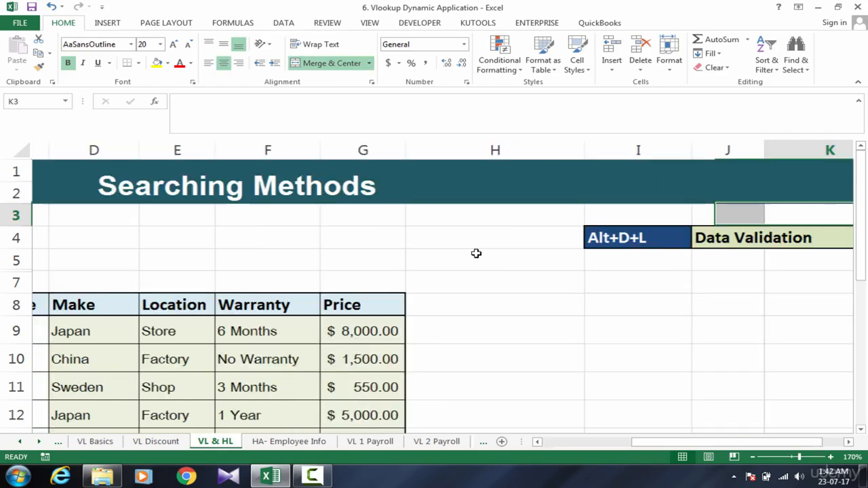
key("Down")
Examine the empty Car Parts lookup cell A21 and the IFERROR formulas in B21 and C21.
key("Down")
key("Down")
key("Down")
key("Down")
key("Down")
key("Down")
key("Down")
key("Down")
key("Down")
key("Left")
key("Left")
key("Left")
key("Left")
key("Left")
key("Left")
key("Left")
key("Left")
key("Left")
key("Left")
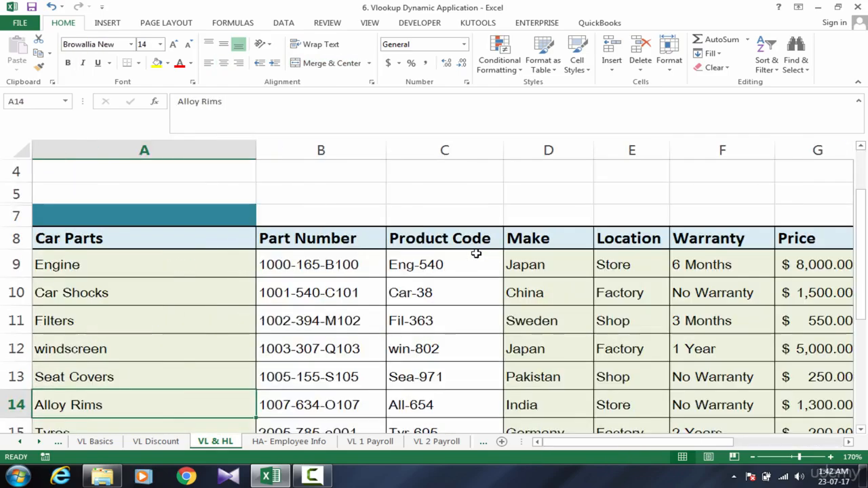
key("Down")
key("Down")
key("Down")
key("Down")
key("Down")
key("Down")
key("Down")
key("Down")
key("Down")
key("Down")
key("Down")
key("Down")
key("Up")
key("Up")
key("Up")
key("Up")
key("Up")
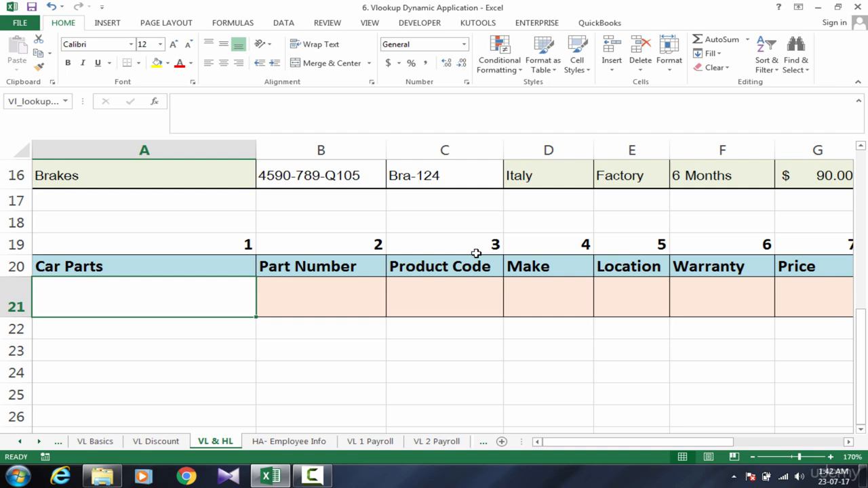
key("Right")
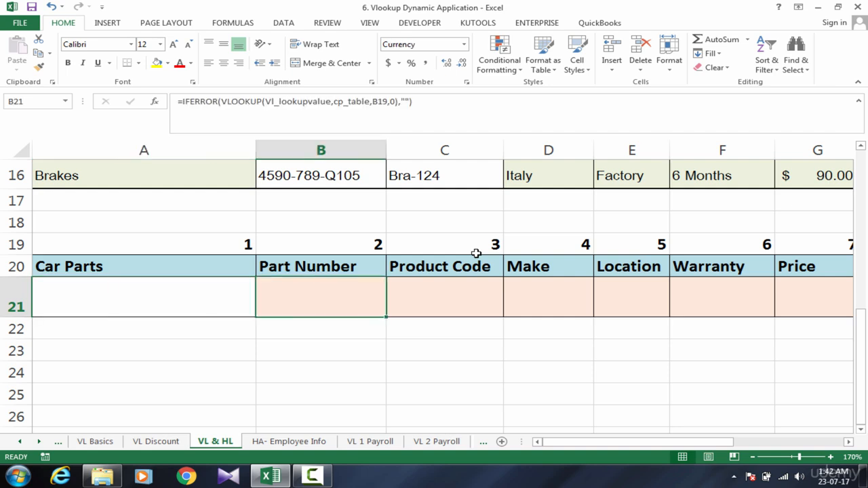
key("Left")
key("Right")
left_click(475, 309)
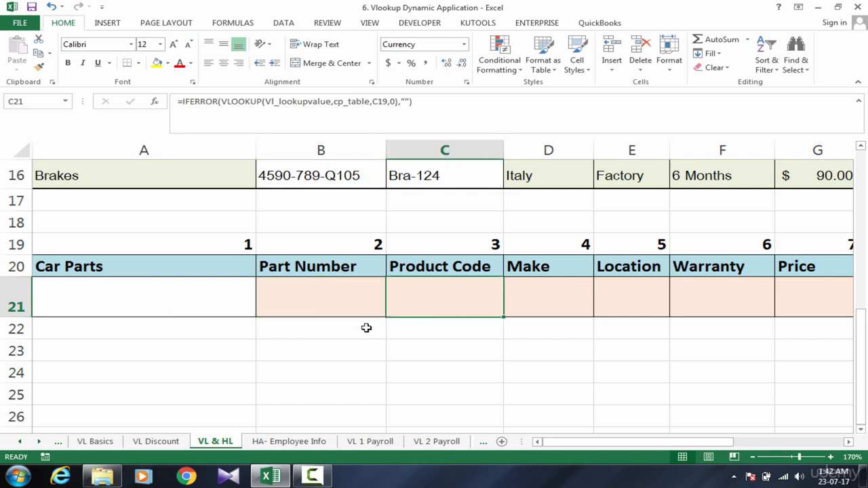
left_click(212, 303)
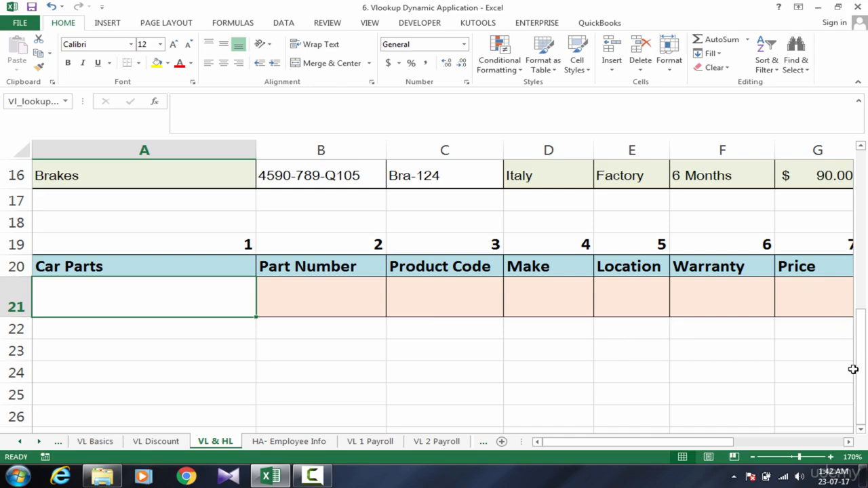
Name the car parts range A9:A16, from Engine to Brakes, cp_list.
left_click_drag(859, 370, 864, 340)
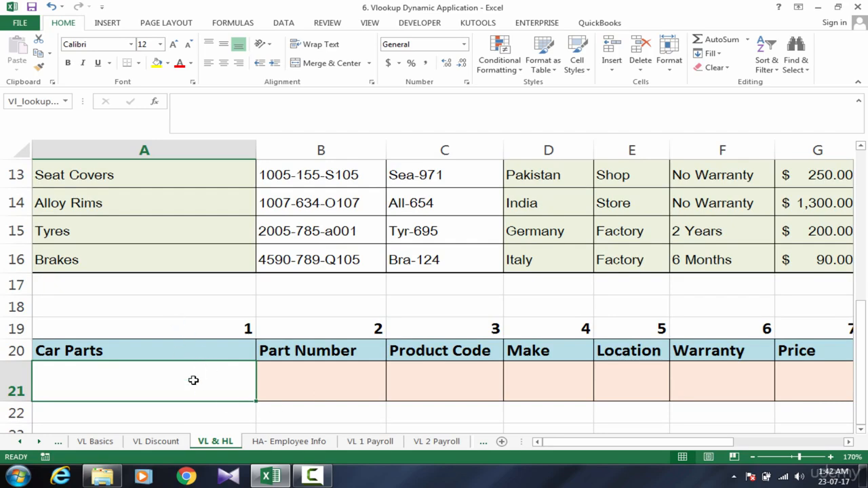
left_click(120, 236)
left_click(130, 387)
left_click_drag(143, 262, 189, 191)
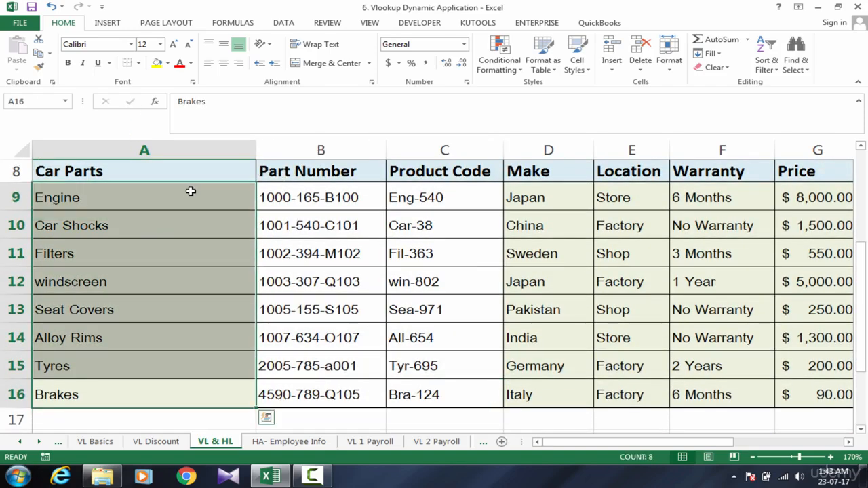
left_click(291, 25)
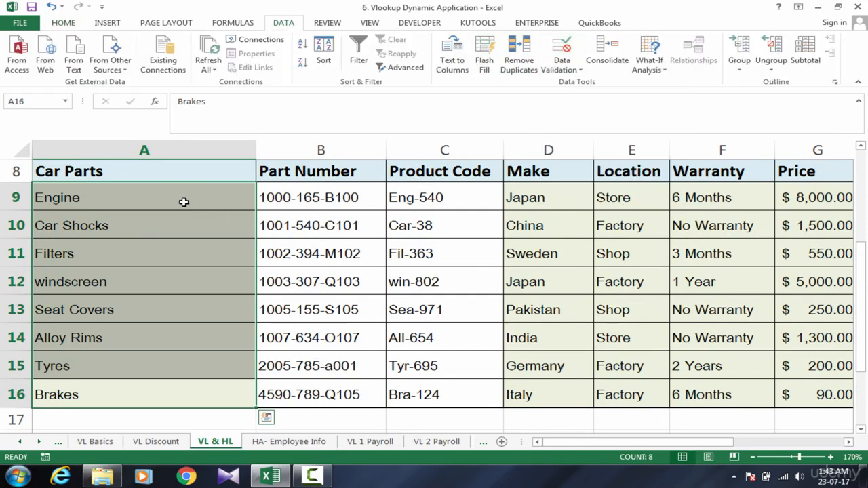
left_click_drag(181, 199, 174, 401)
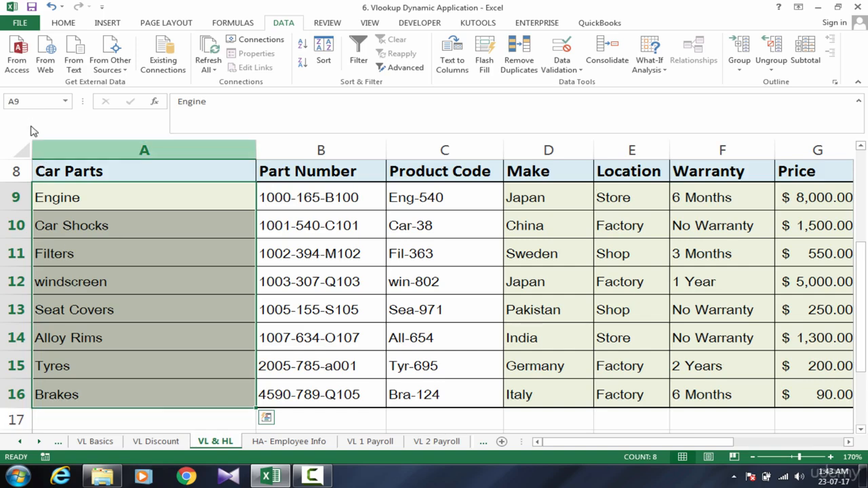
left_click(29, 100)
type("cp_list")
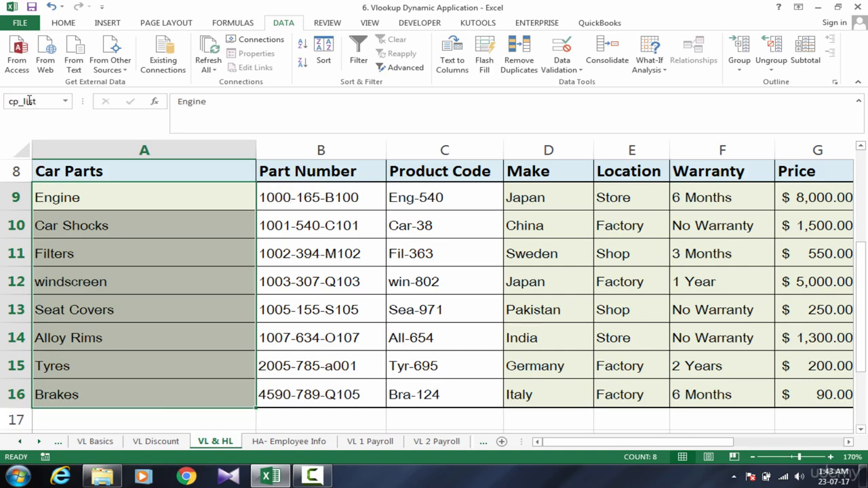
key("Return")
Open Data Validation for the Car Parts lookup cell A21 and set the allowed values to List.
left_click(101, 353)
key("Down")
key("Down")
key("Down")
key("Down")
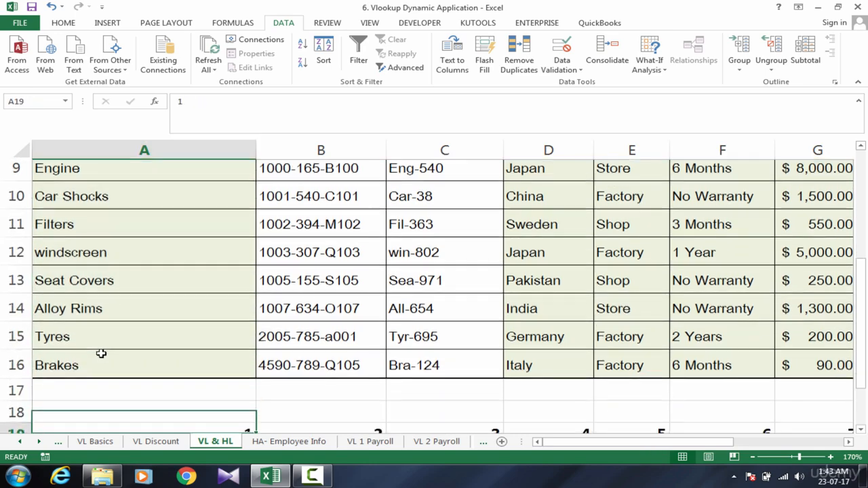
key("Down")
key("Down")
left_click(167, 386)
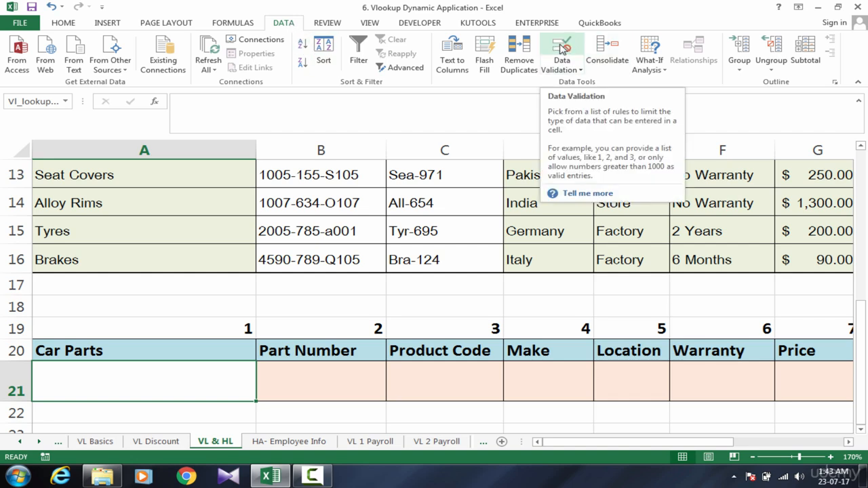
left_click(563, 76)
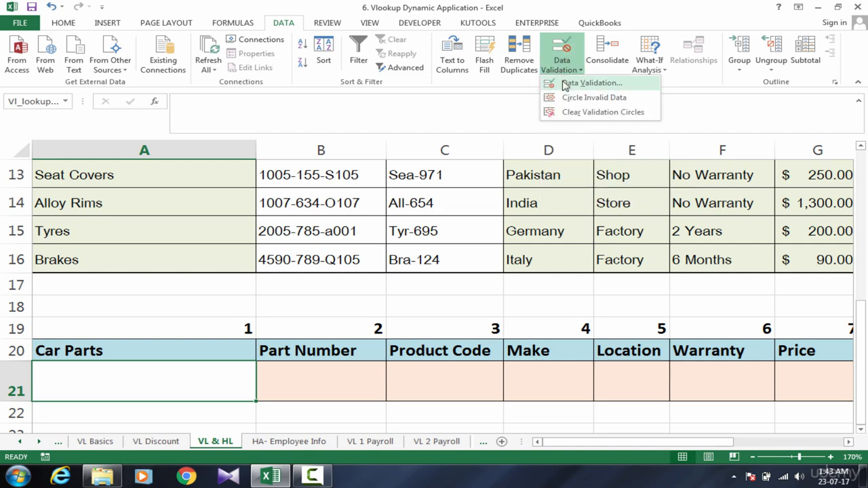
left_click(568, 74)
left_click(568, 74)
left_click(569, 84)
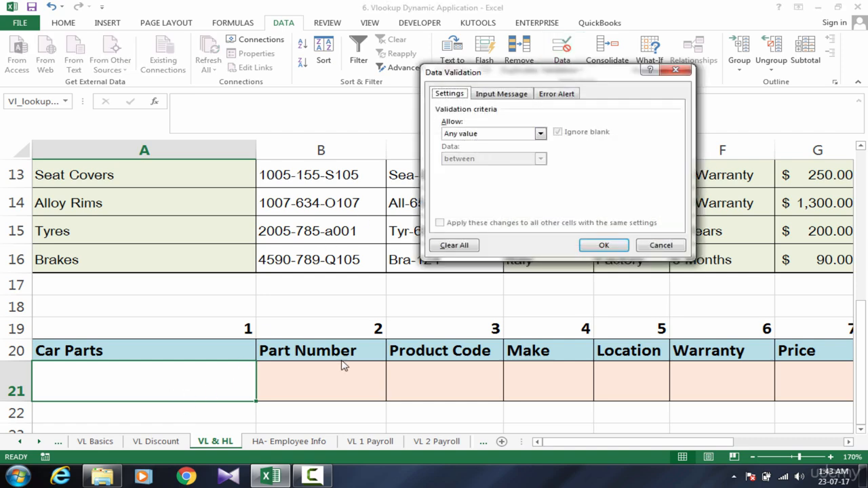
left_click(504, 136)
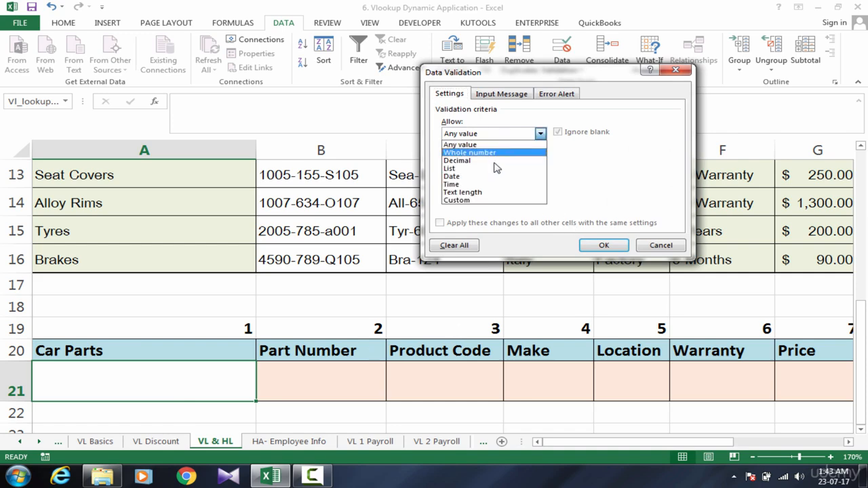
left_click(492, 170)
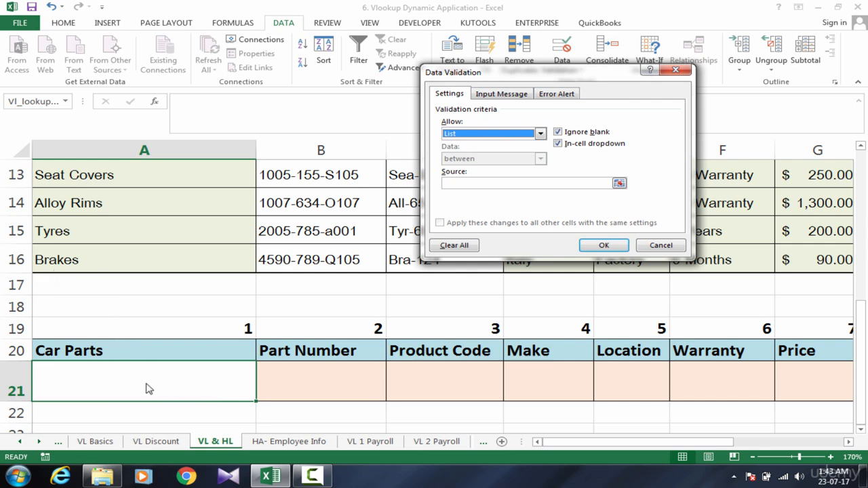
Set the validation list source to =cp_list and apply the rule to the Car Parts lookup cell A21.
left_click(478, 184)
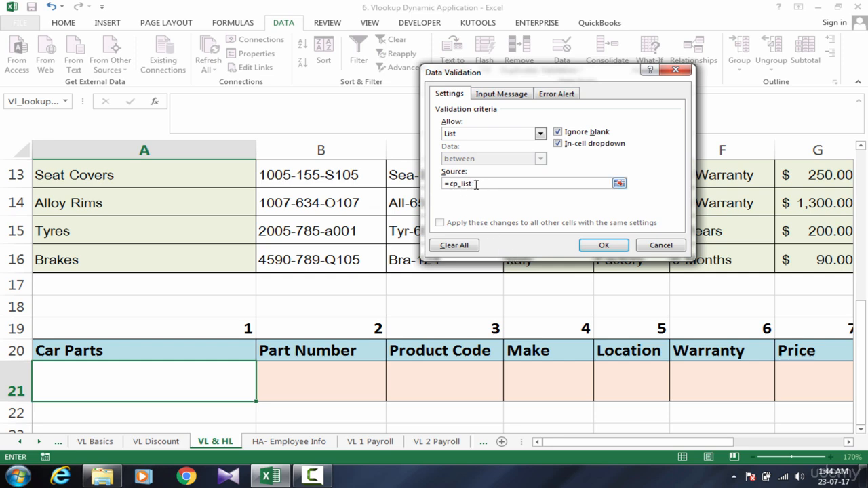
left_click(603, 246)
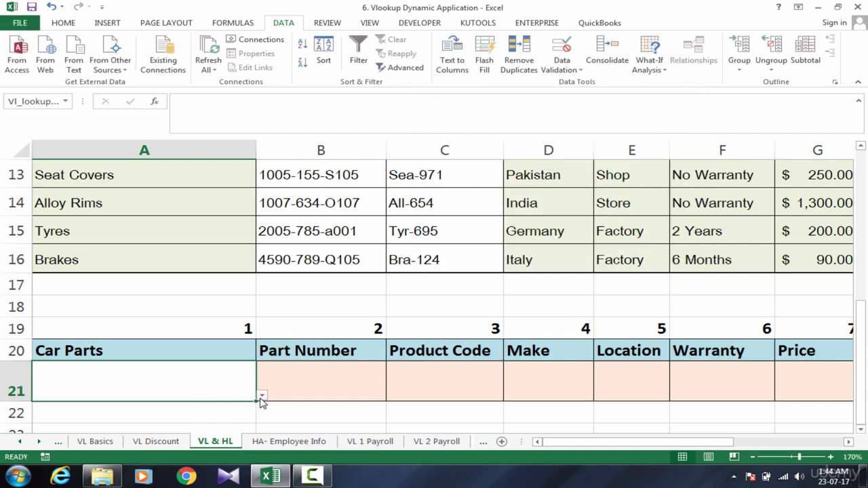
Choose Car Shocks from the drop-down list in A21 and check the looked-up details in row 21.
left_click(262, 396)
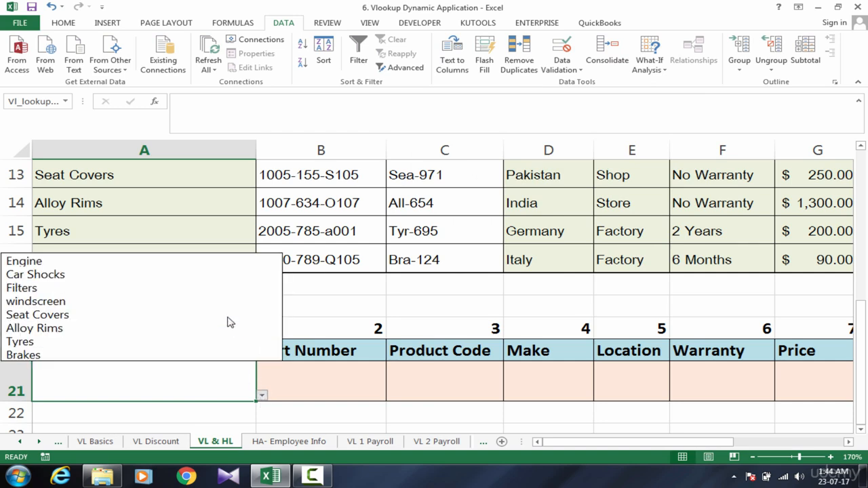
left_click(229, 274)
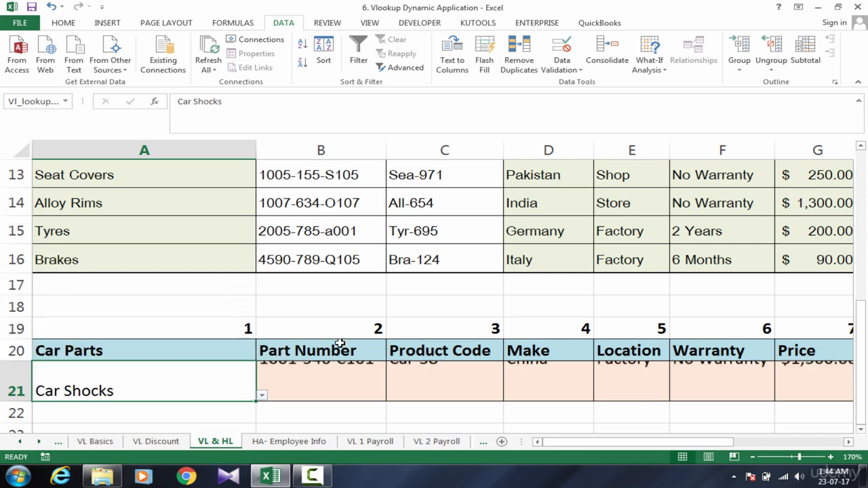
left_click(333, 390)
left_click(485, 404)
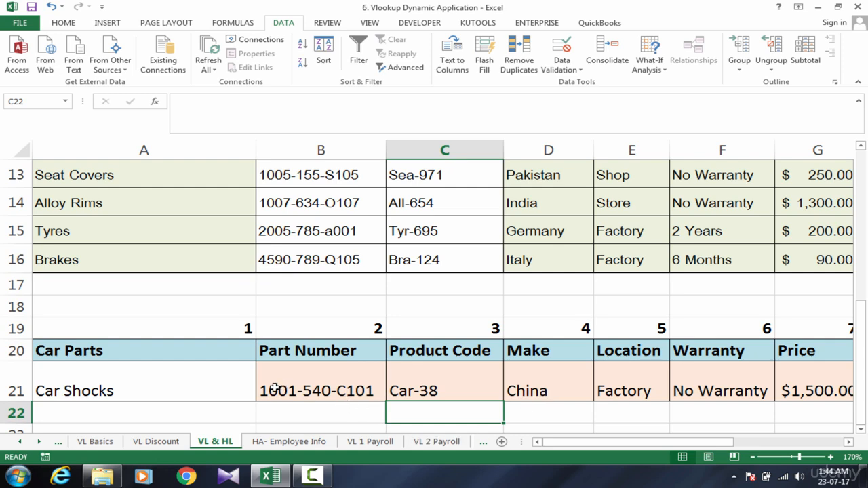
left_click(214, 390)
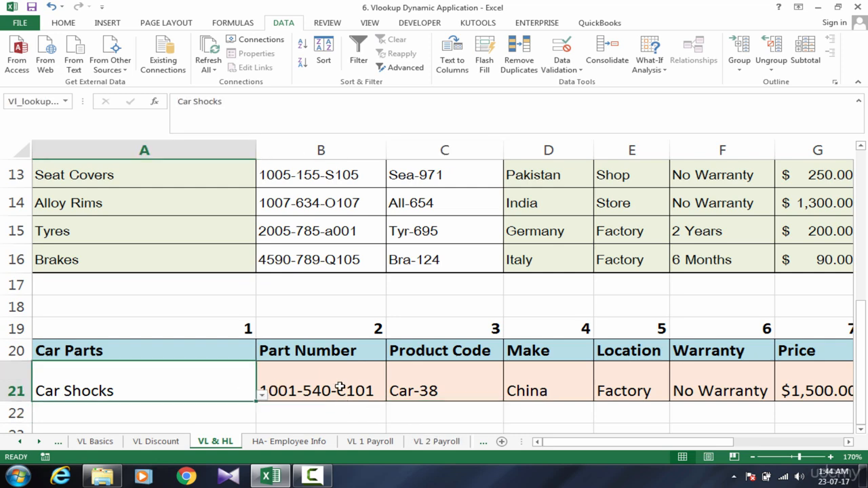